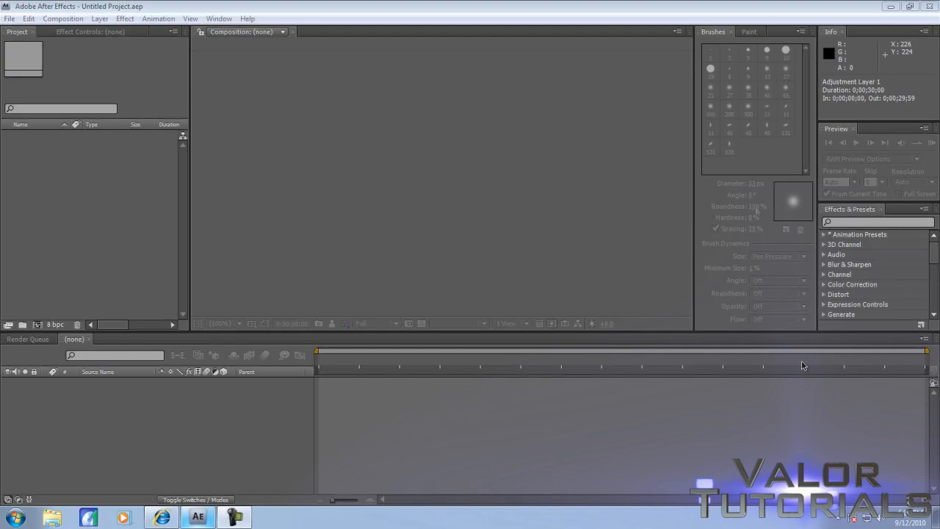
# - Begin a new composition from the Composition menu, showing its 1280×720 settings
pyautogui.click(62, 19)
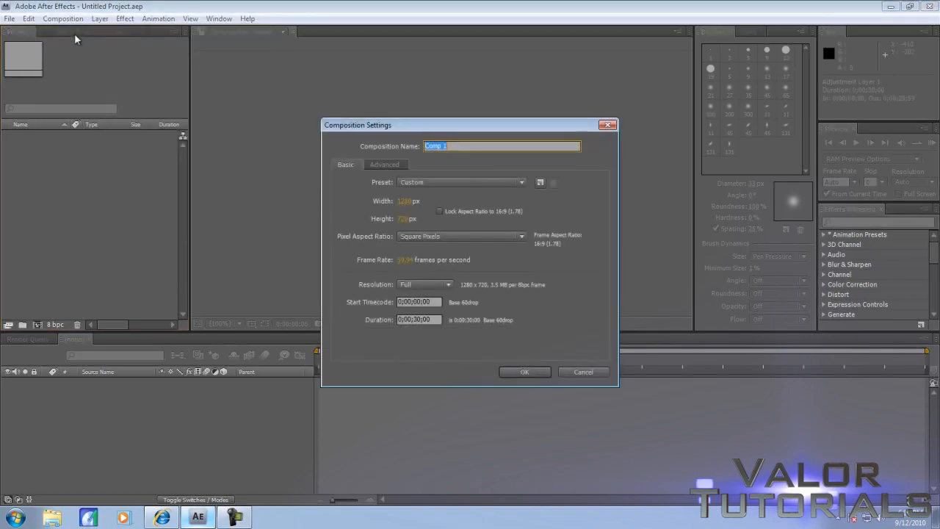
# - Confirm Comp 1 and import the mini.wmv gameplay clip into the project
pyautogui.click(524, 372)
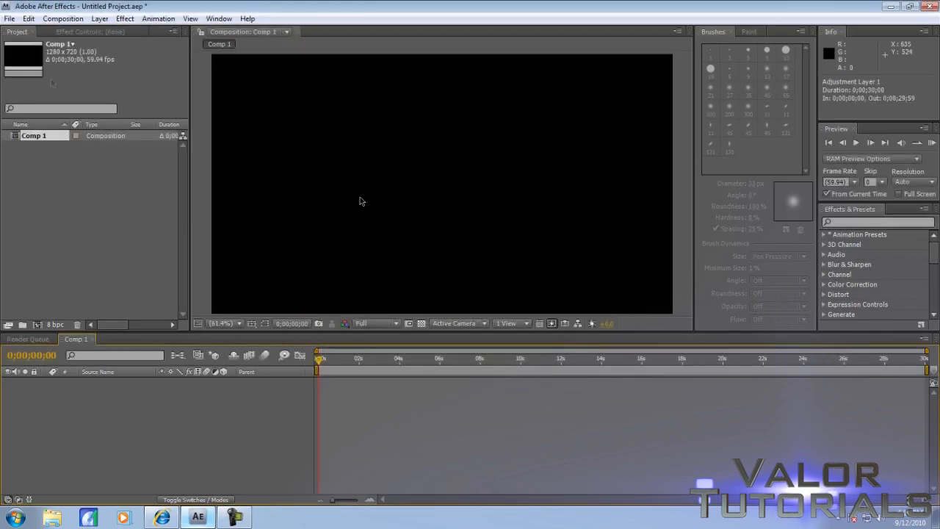
pyautogui.click(9, 18)
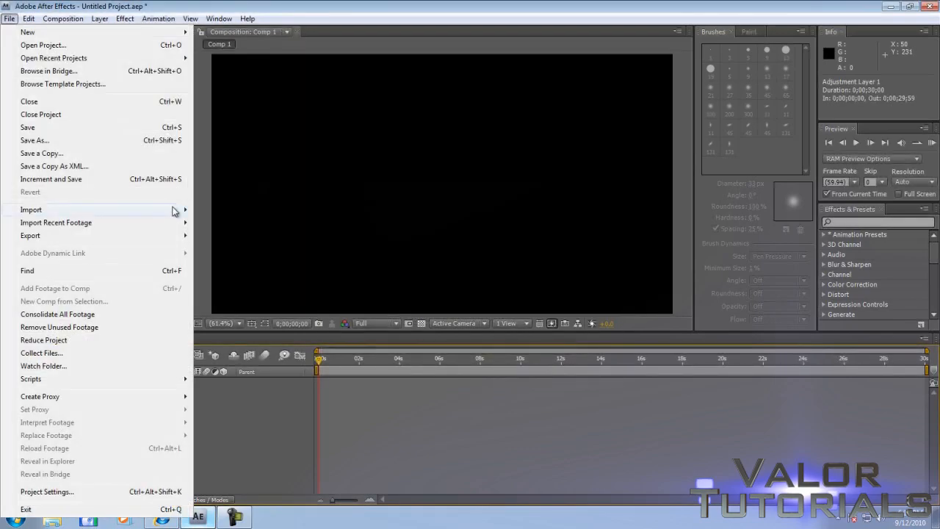
pyautogui.click(30, 210)
pyautogui.click(221, 208)
pyautogui.scroll(-1, 332, 102)
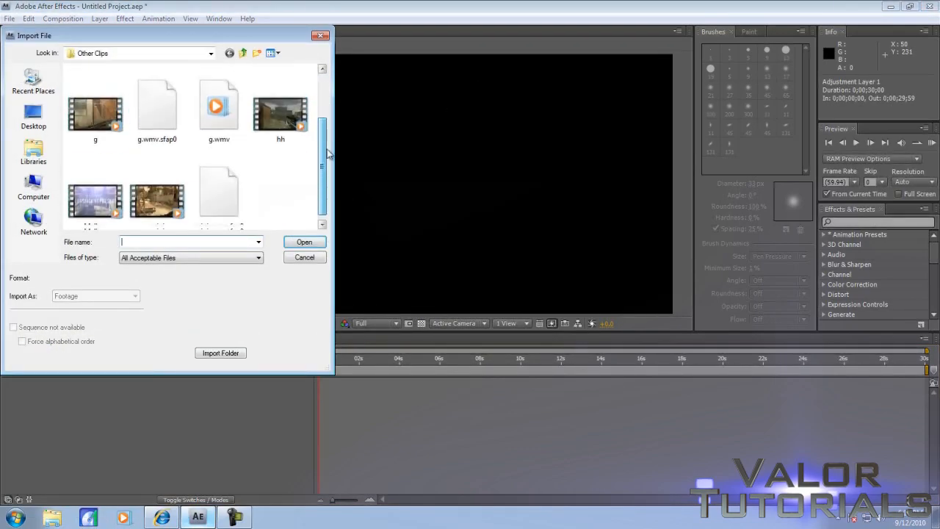
pyautogui.click(158, 199)
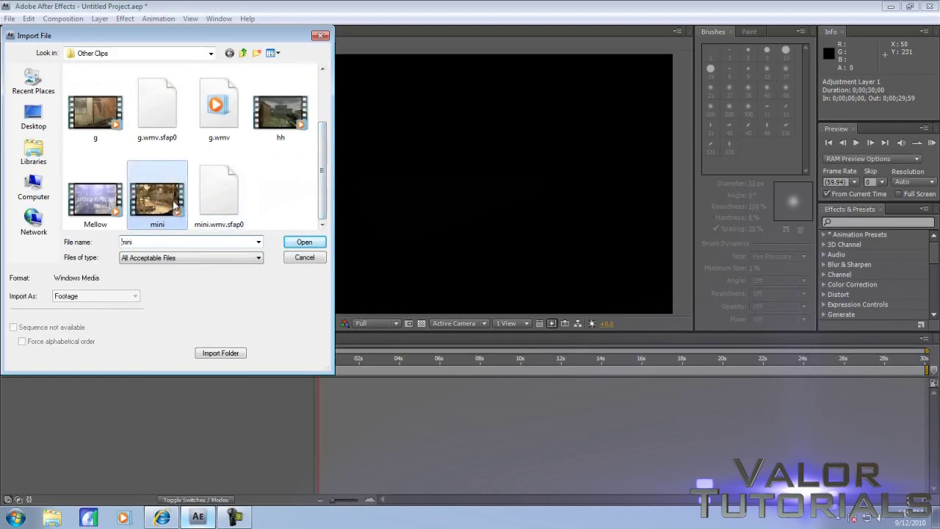
pyautogui.click(305, 242)
# - Place mini.wmv into Comp 1 as a layer and park the playhead around eight seconds
pyautogui.moveTo(33, 147); pyautogui.dragTo(117, 411)
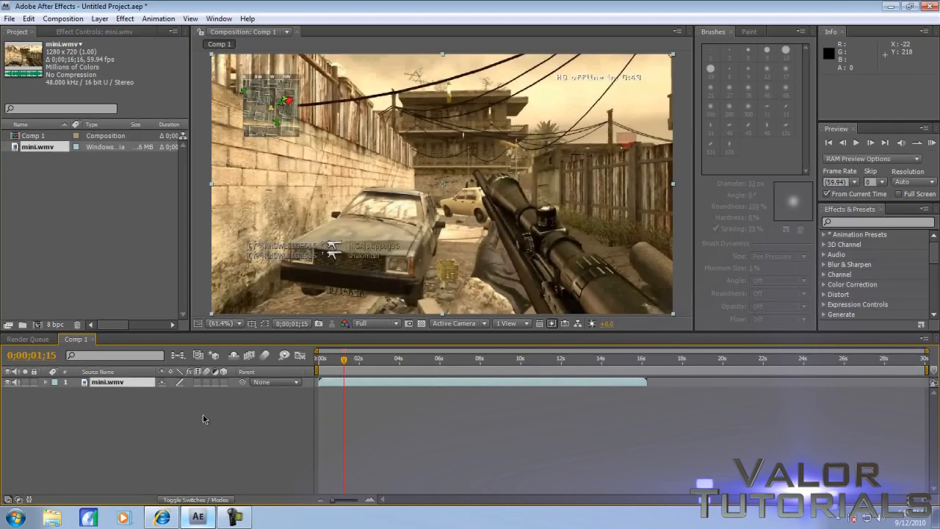
pyautogui.click(478, 359)
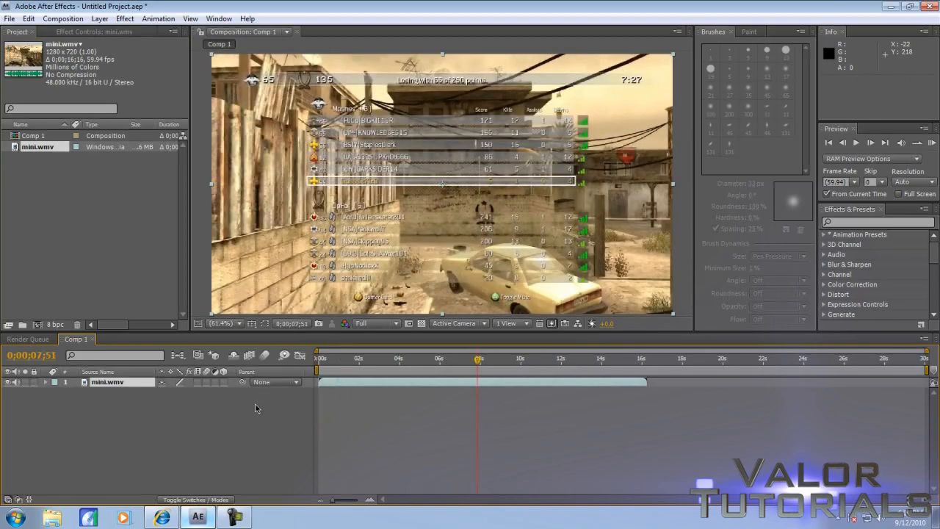
# - Add a new adjustment layer above the mini.wmv clip
pyautogui.rightClick(263, 422)
pyautogui.moveTo(291, 390)
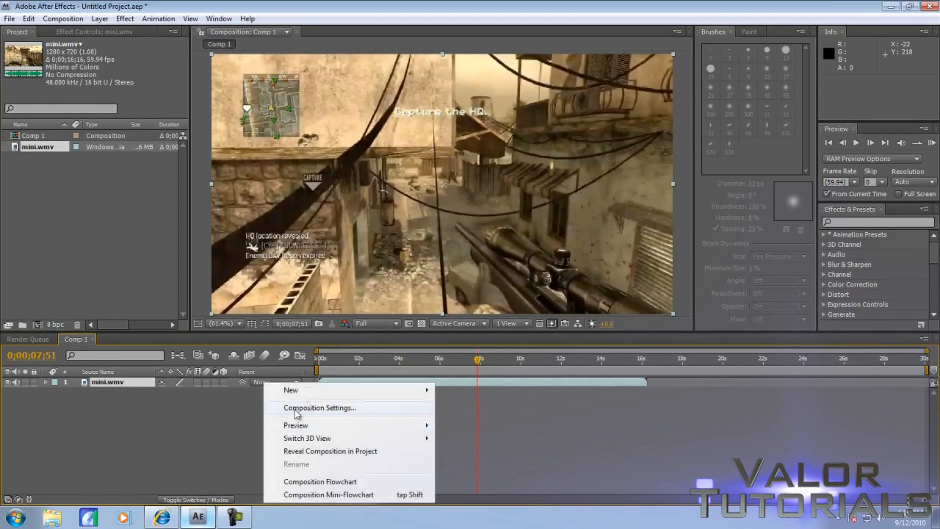
pyautogui.click(503, 485)
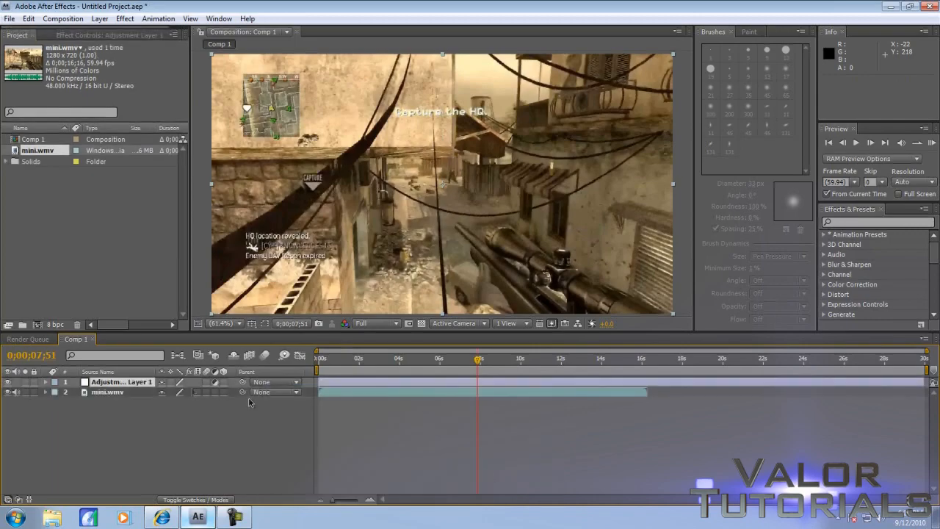
pyautogui.rightClick(150, 382)
pyautogui.moveTo(178, 269)
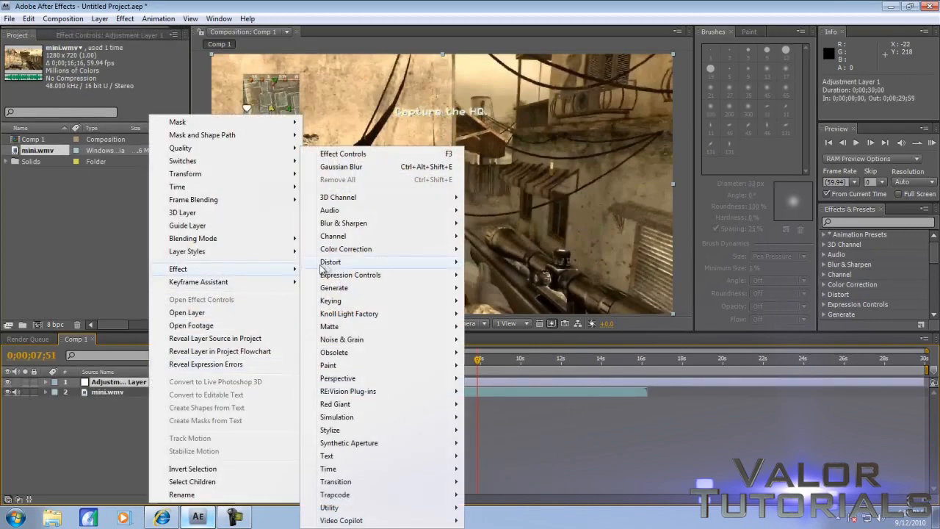
# - Show the Tools panel and choose the Ellipse mask tool
pyautogui.click(219, 18)
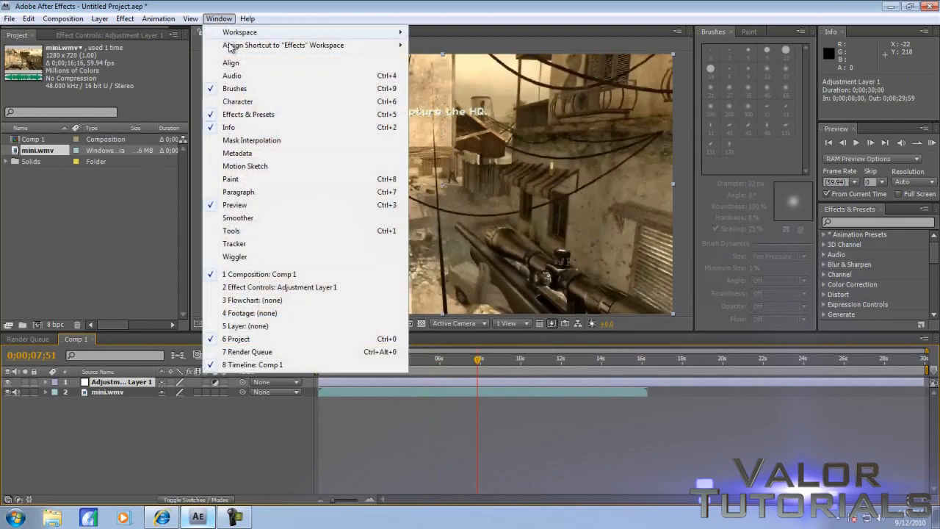
pyautogui.click(231, 231)
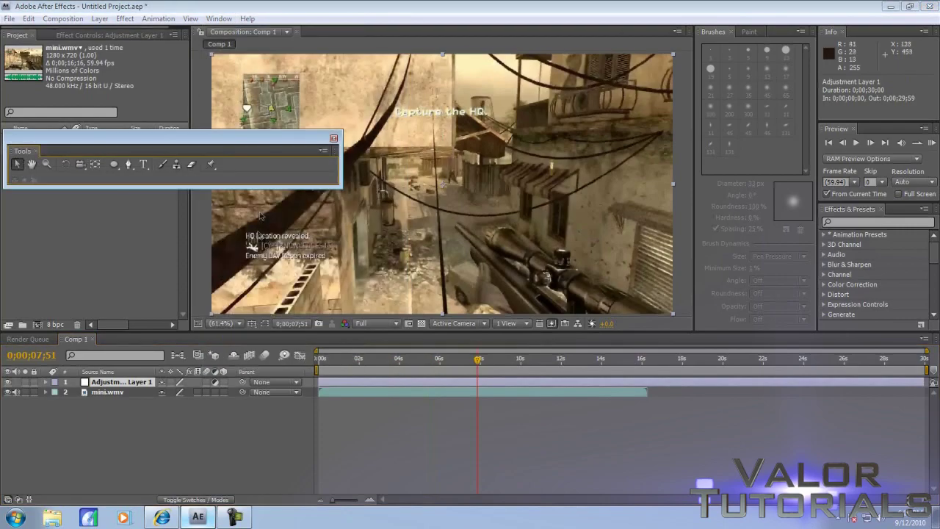
pyautogui.click(116, 164)
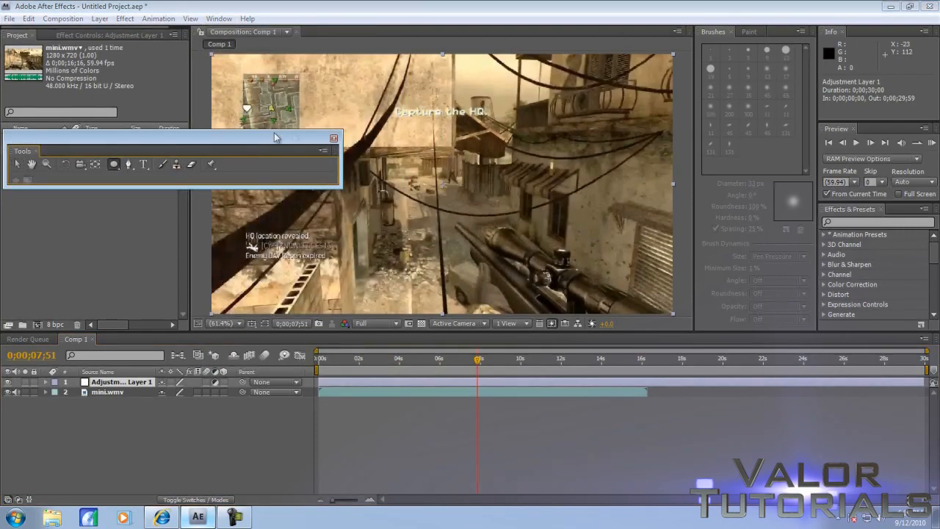
# - Draw a large elliptical mask on the adjustment layer covering most of the frame
pyautogui.click(335, 139)
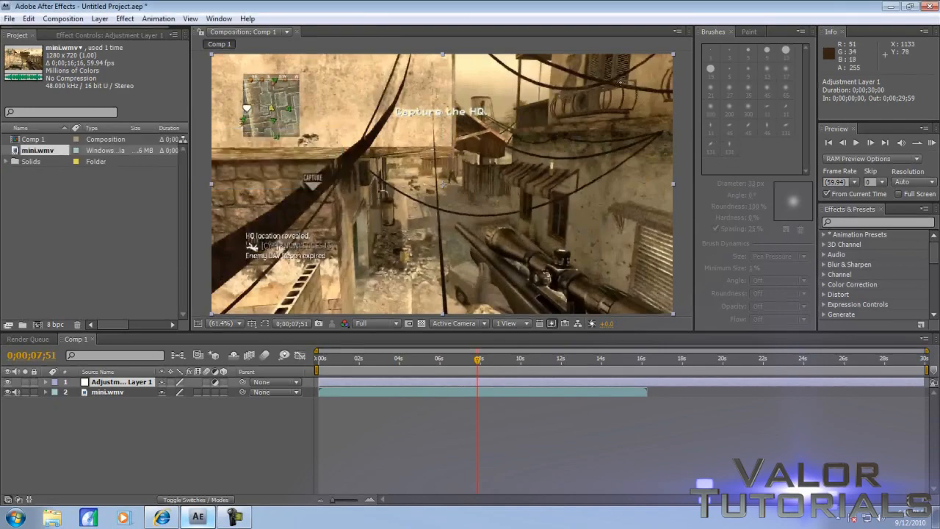
pyautogui.moveTo(637, 74); pyautogui.dragTo(357, 250)
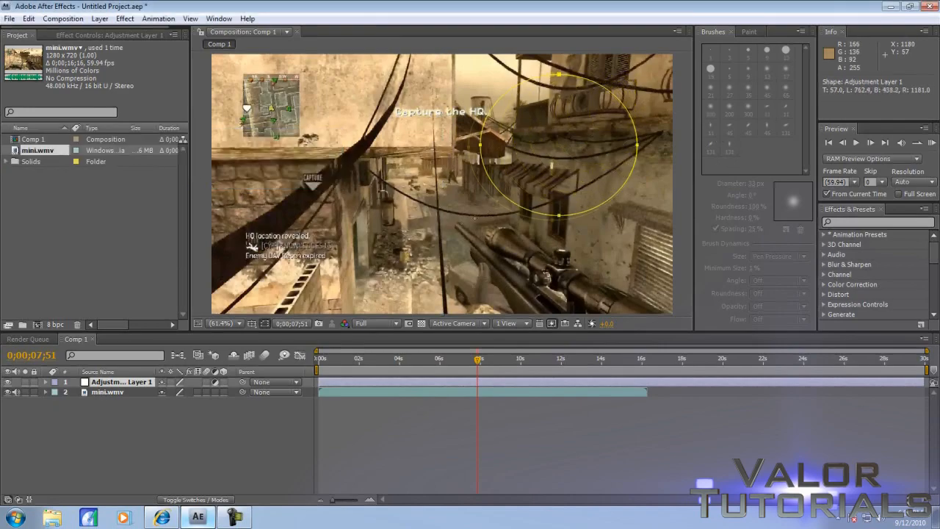
pyautogui.moveTo(357, 250); pyautogui.dragTo(254, 290)
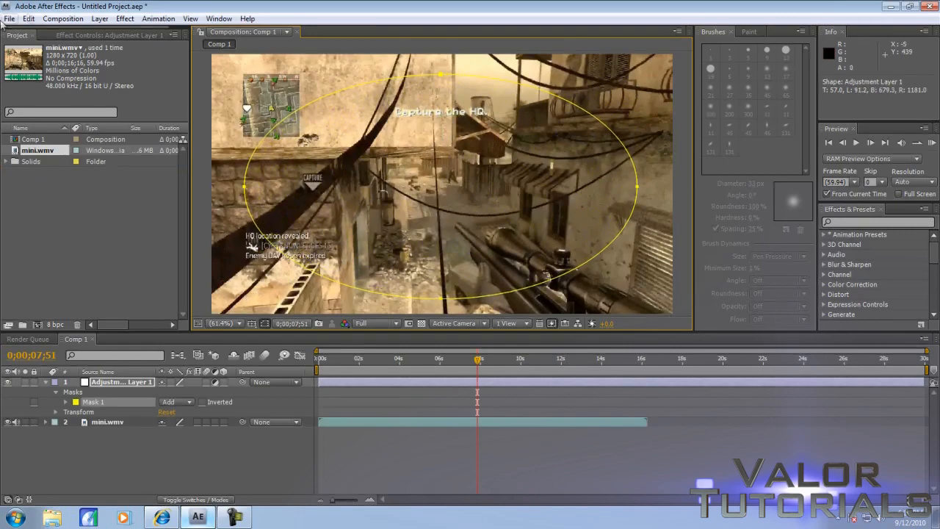
# - Refine Mask 1's shape by nudging its top and right-side vertices
pyautogui.click(219, 19)
pyautogui.click(254, 213)
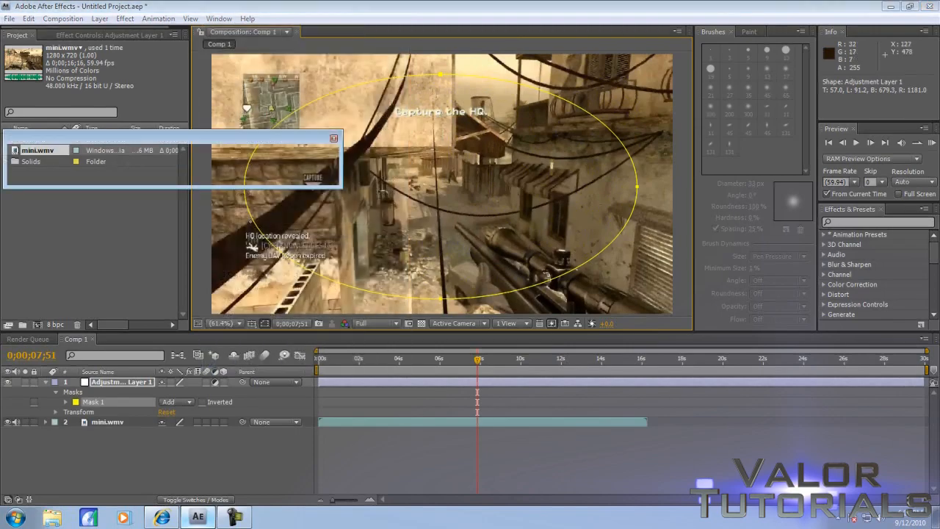
pyautogui.click(31, 164)
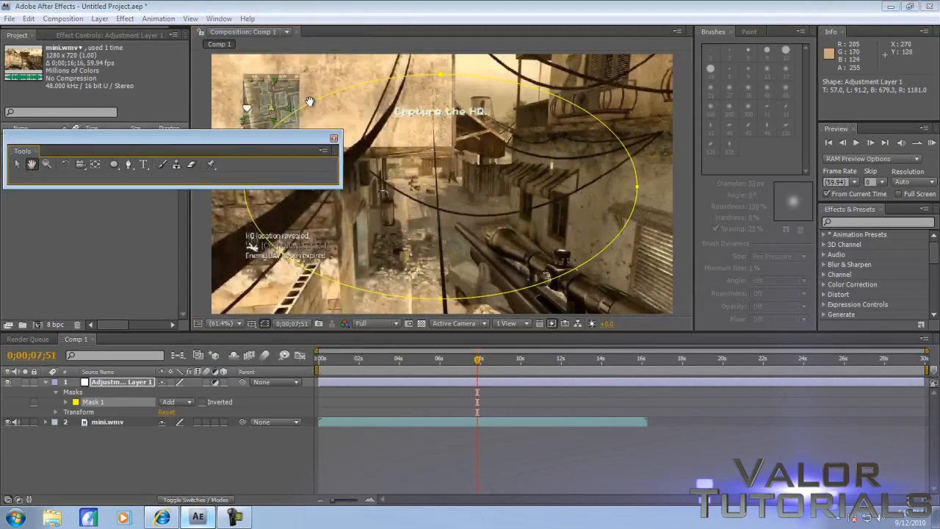
pyautogui.moveTo(309, 100); pyautogui.dragTo(312, 102)
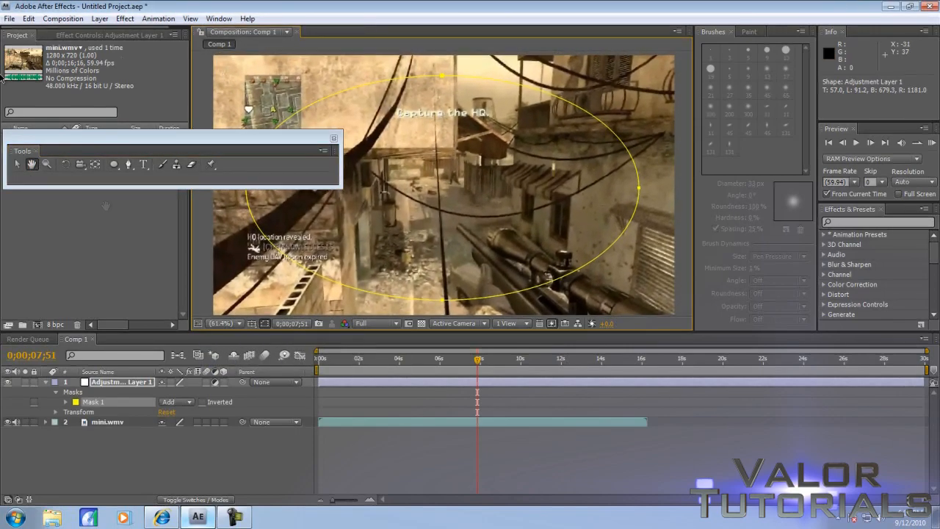
pyautogui.click(17, 164)
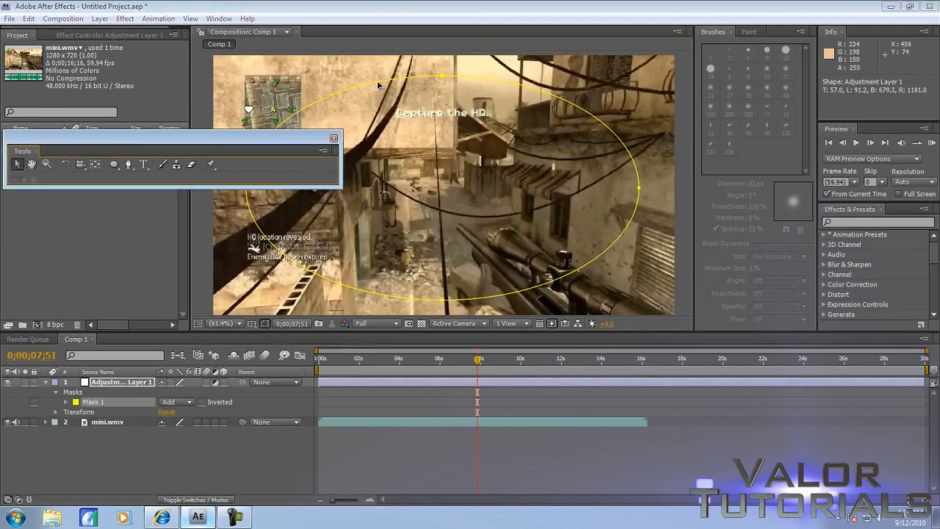
pyautogui.moveTo(382, 85); pyautogui.dragTo(387, 83)
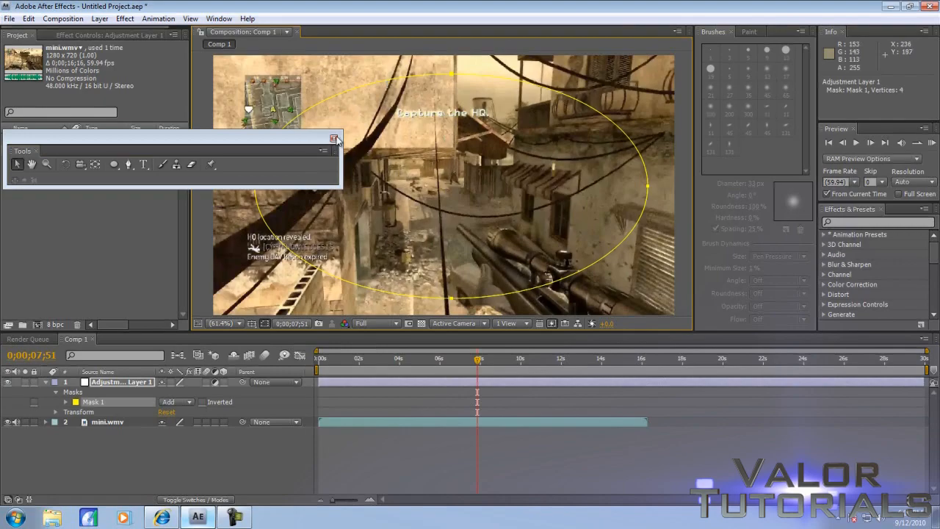
pyautogui.moveTo(401, 72); pyautogui.dragTo(404, 72)
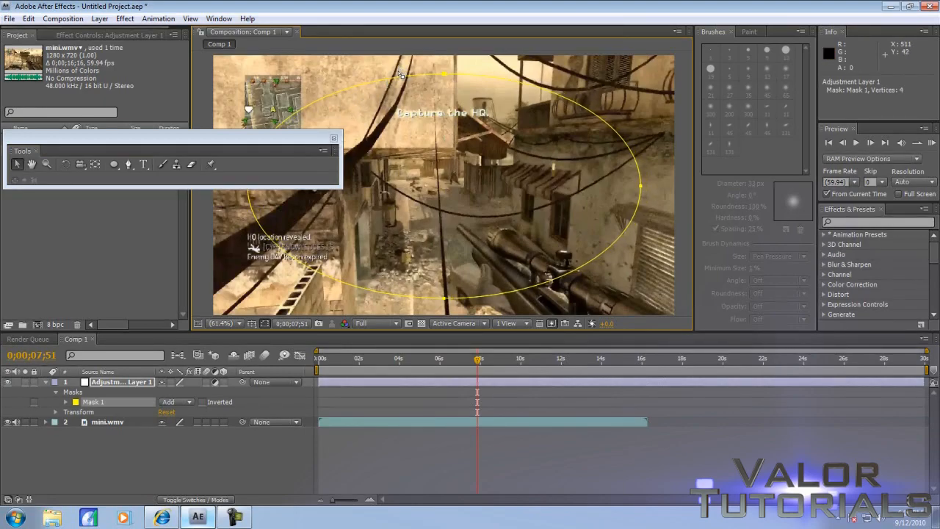
pyautogui.click(335, 139)
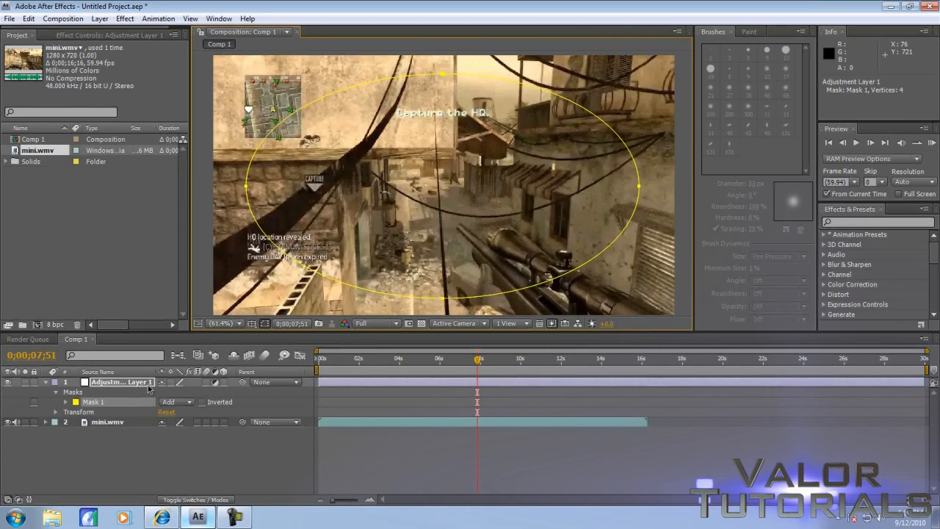
# - Invert Mask 1 and begin editing its Mask Feather value
pyautogui.click(202, 403)
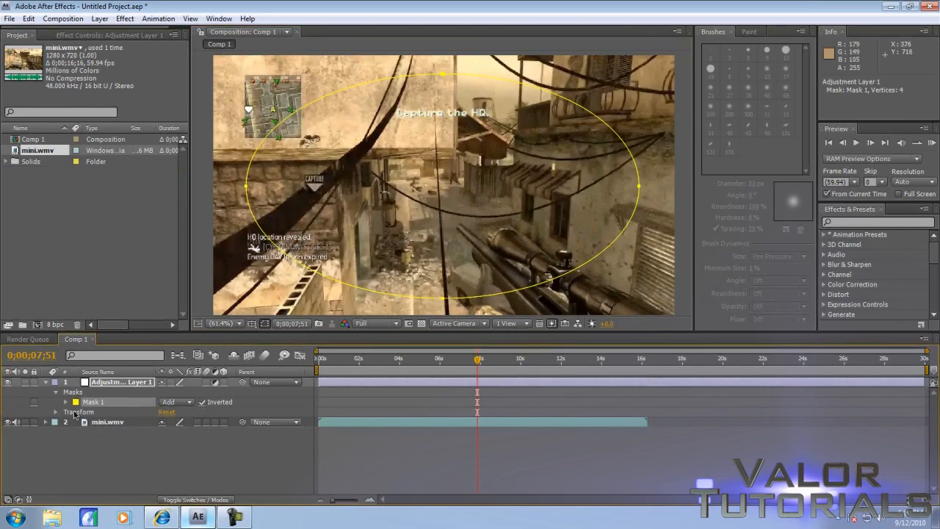
pyautogui.click(65, 402)
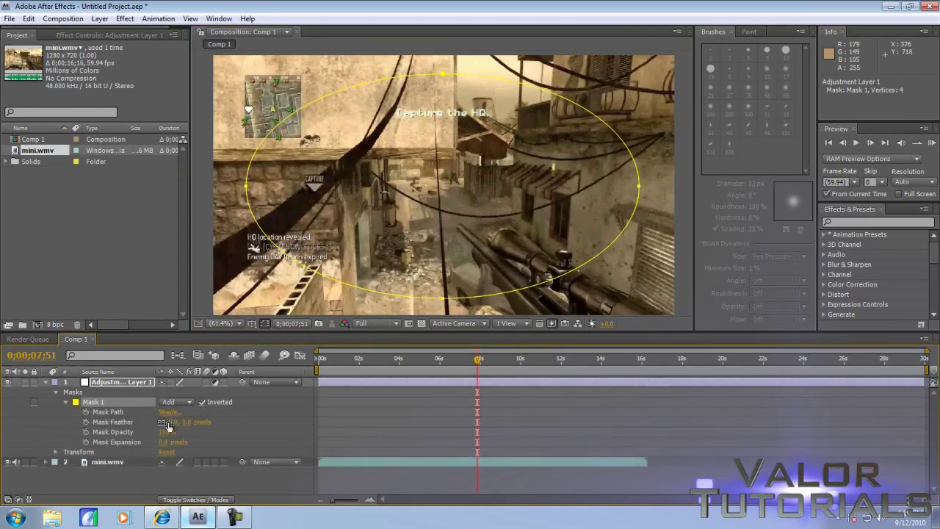
pyautogui.click(114, 423)
pyautogui.click(174, 423)
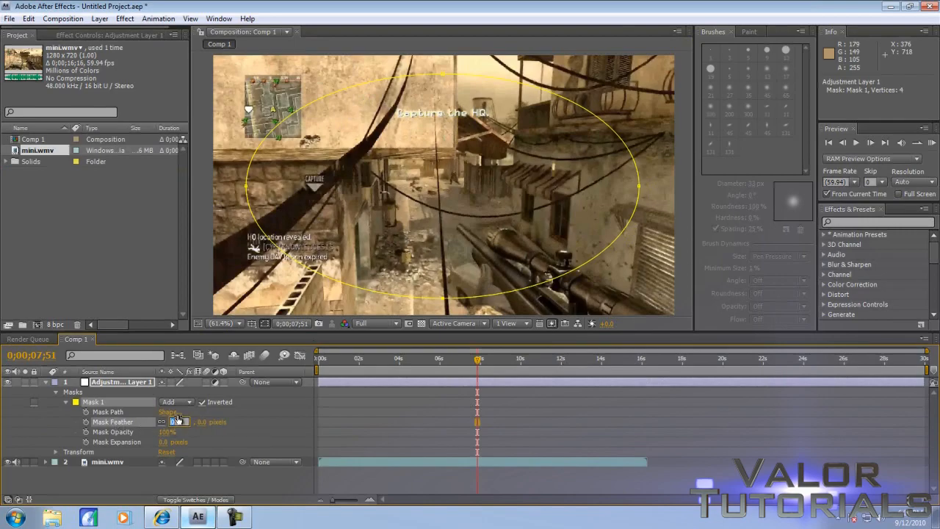
# - Commit a 250-pixel mask feather and apply Gaussian Blur to the adjustment layer
pyautogui.press('Return')
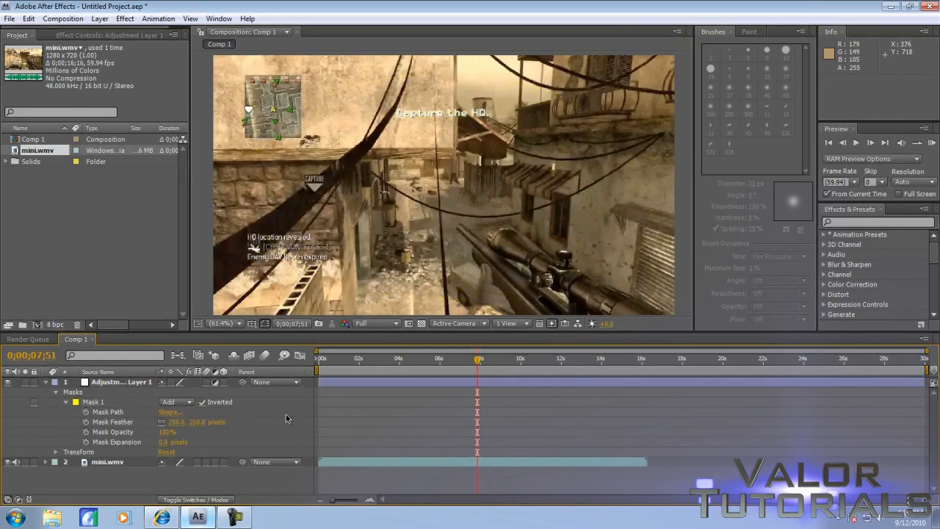
pyautogui.rightClick(139, 382)
pyautogui.moveTo(168, 269)
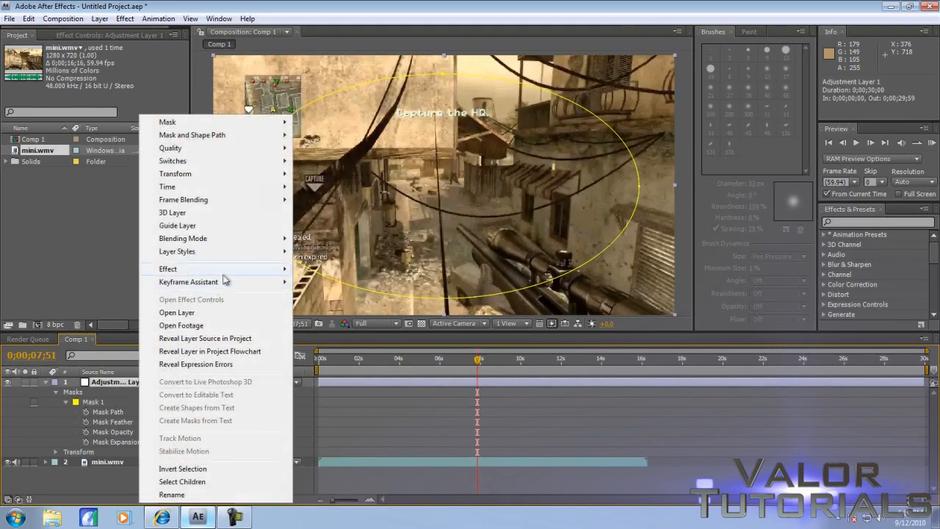
pyautogui.moveTo(334, 223)
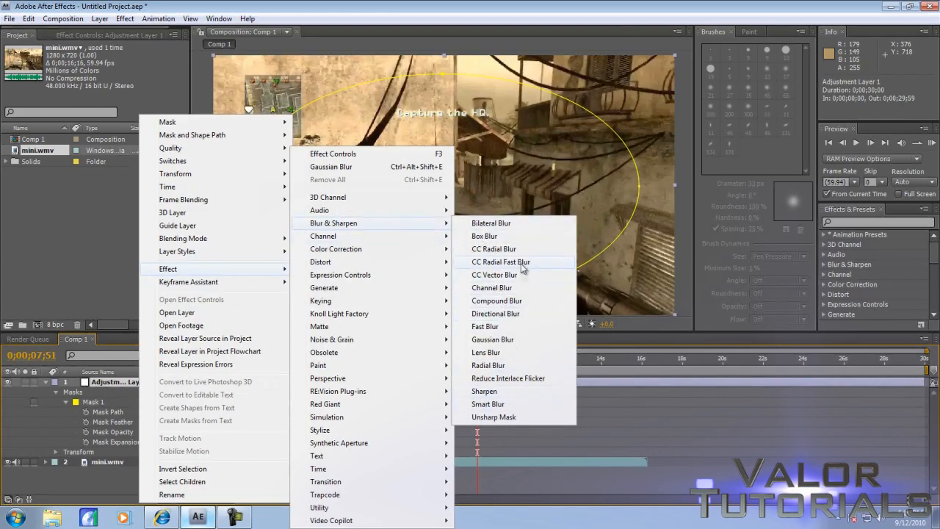
pyautogui.click(501, 341)
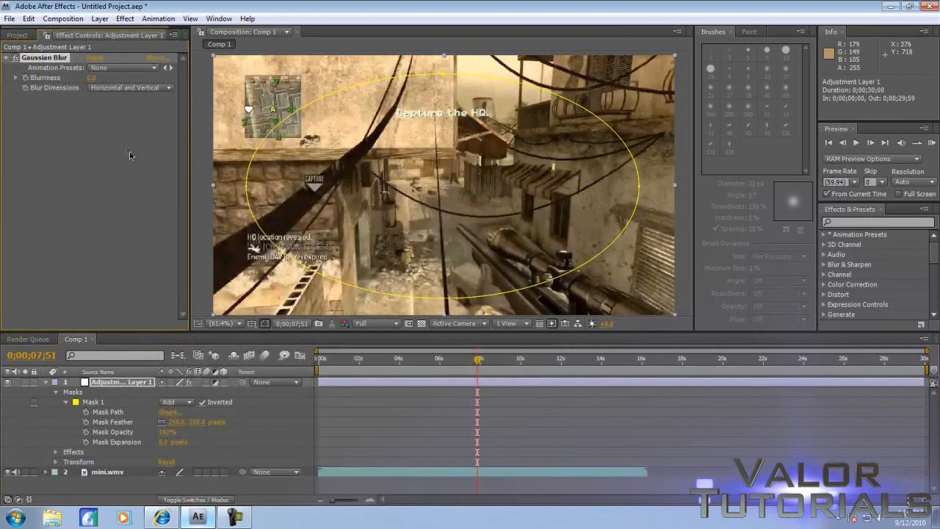
# - Scrub Blurriness to about 6.3 and preview the softened frame edges
pyautogui.click(94, 79)
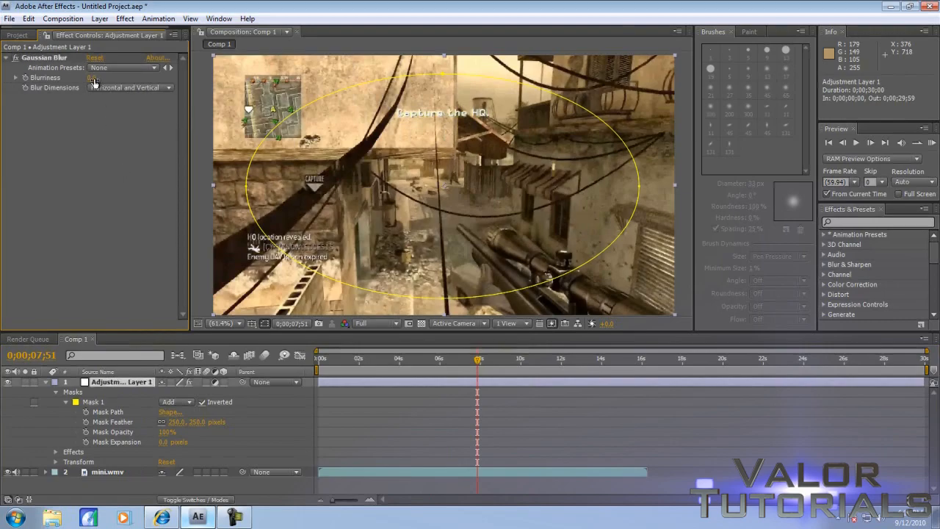
pyautogui.moveTo(93, 78); pyautogui.dragTo(100, 78)
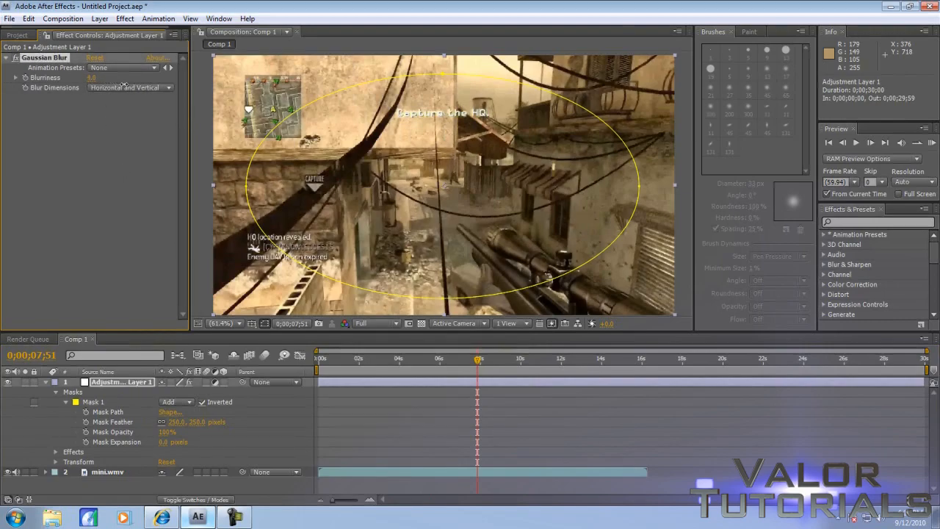
pyautogui.click(96, 139)
pyautogui.click(255, 423)
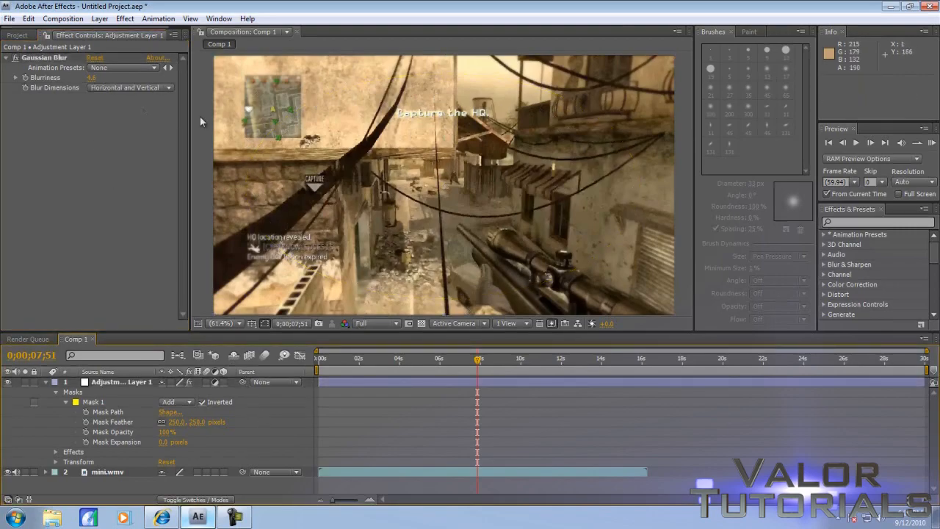
pyautogui.click(97, 87)
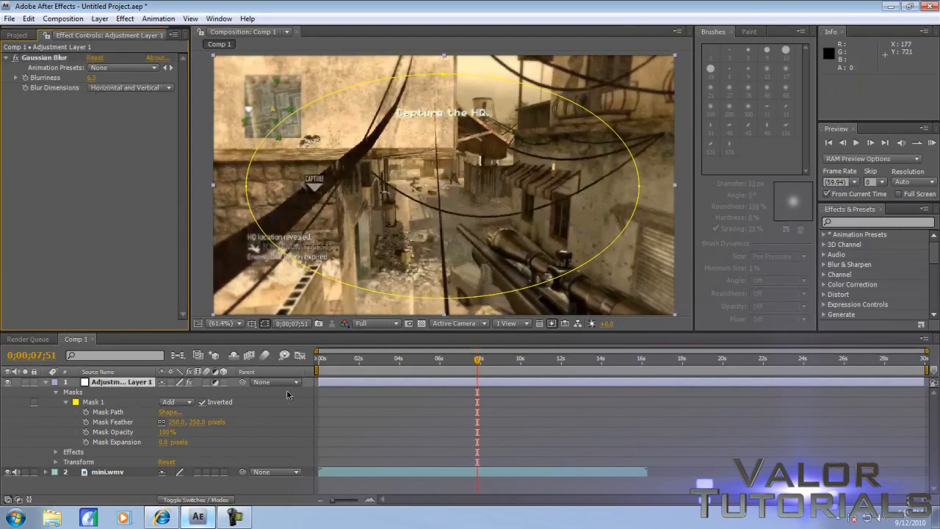
pyautogui.click(479, 134)
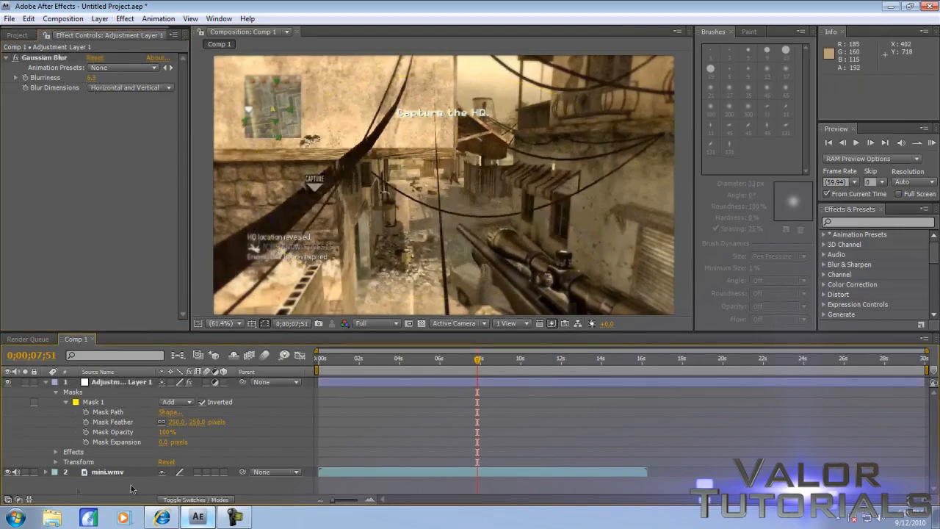
# - Select Mask 1 on the adjustment layer and copy it via Edit > Copy
pyautogui.click(114, 382)
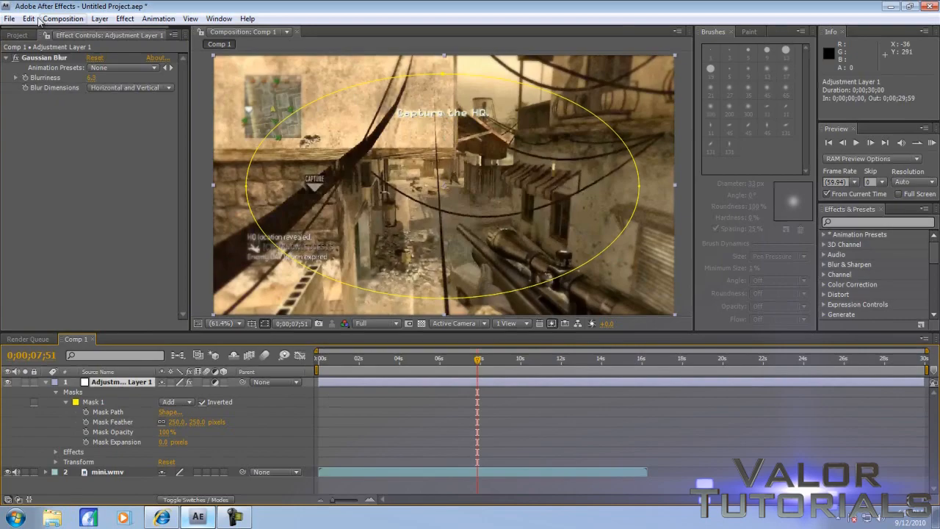
pyautogui.click(63, 18)
pyautogui.click(29, 19)
pyautogui.click(92, 402)
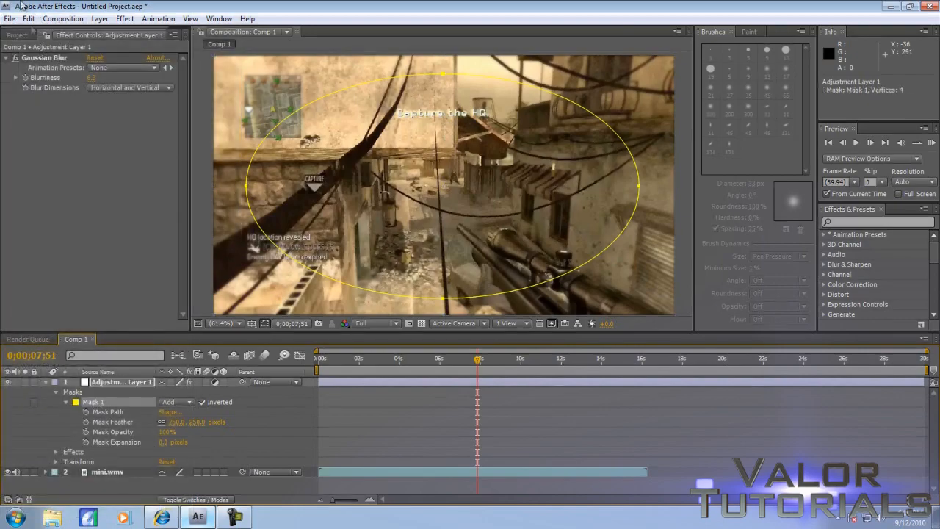
pyautogui.click(29, 18)
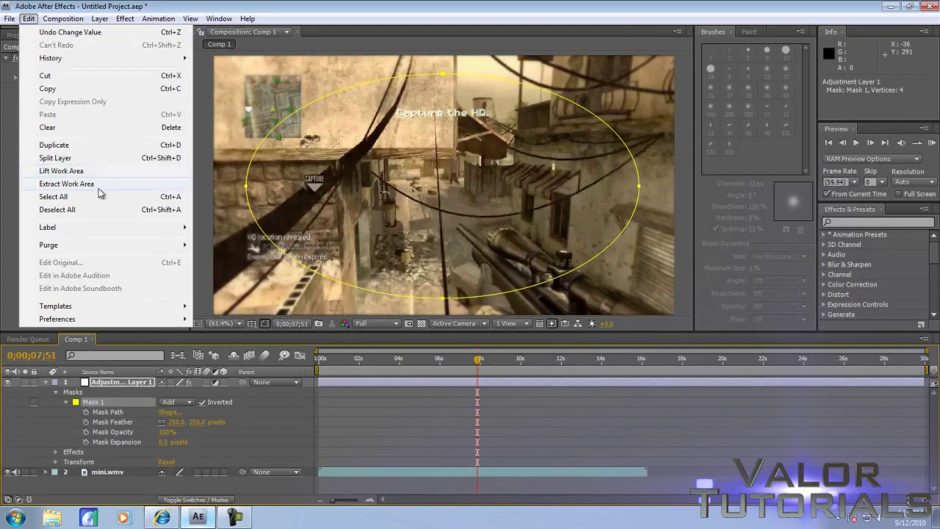
pyautogui.click(101, 91)
# - Delete Adjustment Layer 1 and bring up the new-layer options on the empty timeline
pyautogui.click(120, 383)
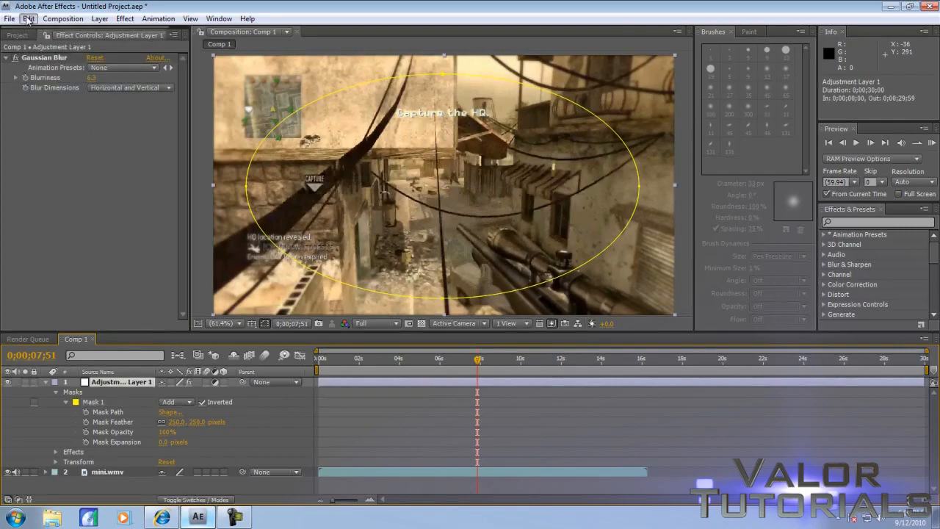
pyautogui.click(29, 19)
pyautogui.click(44, 75)
pyautogui.rightClick(194, 428)
pyautogui.moveTo(222, 390)
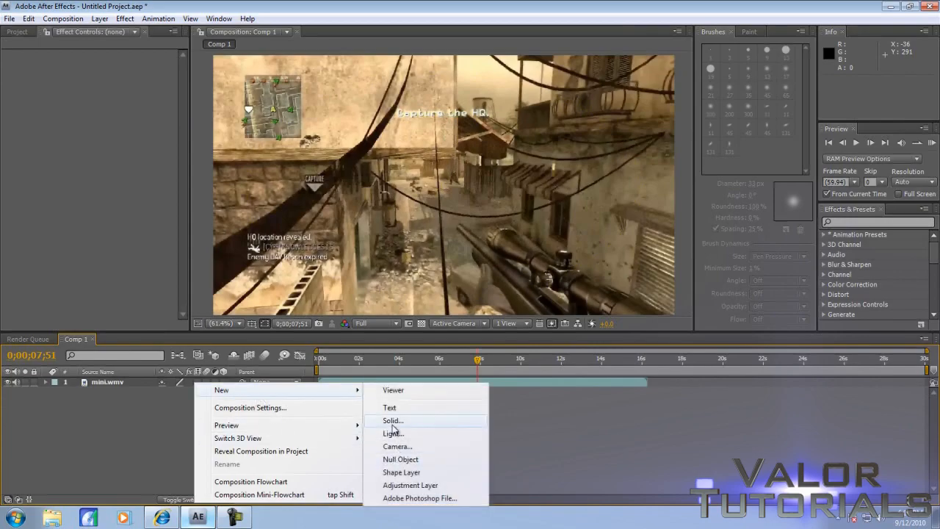
# - Create Black Solid 1 and paste the copied inverted mask onto it, darkening the edges
pyautogui.click(393, 420)
pyautogui.click(502, 366)
pyautogui.click(29, 19)
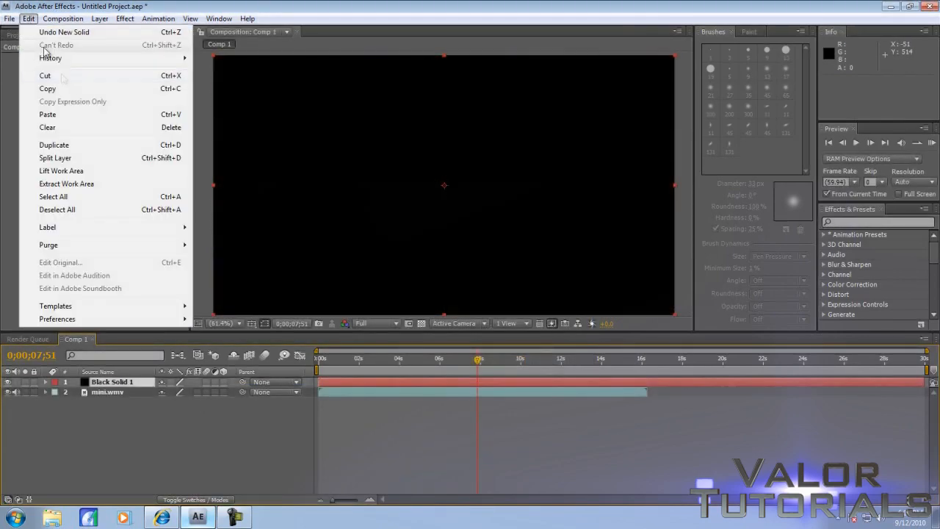
pyautogui.click(44, 112)
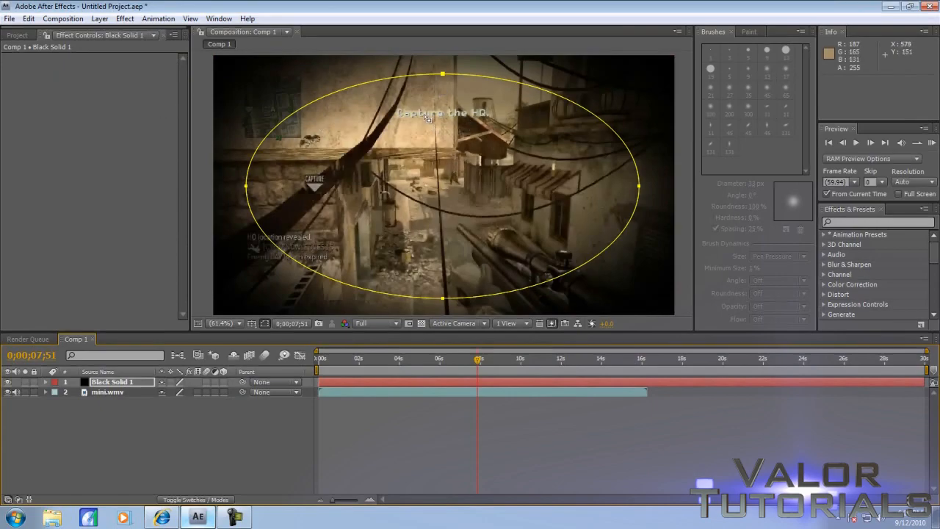
pyautogui.click(214, 447)
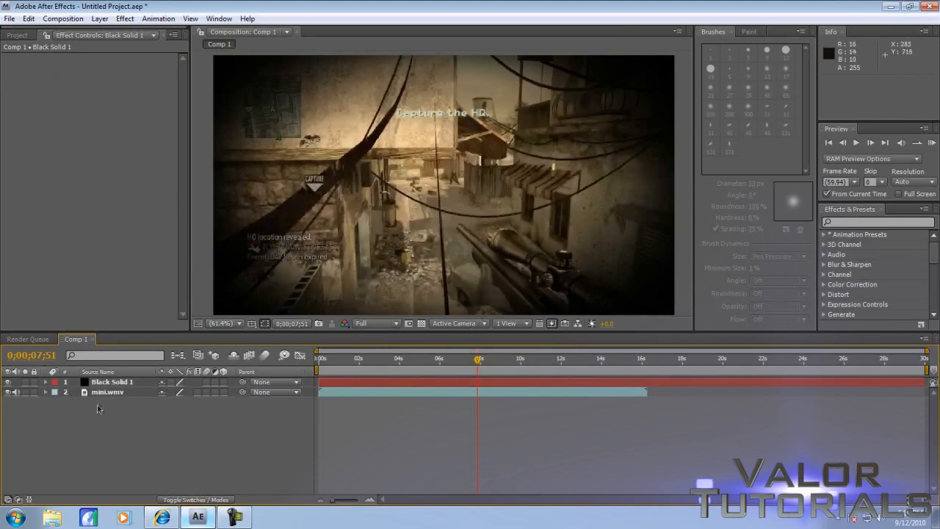
# - Expand Black Solid 1's properties to reveal its Masks group
pyautogui.click(110, 383)
pyautogui.click(47, 383)
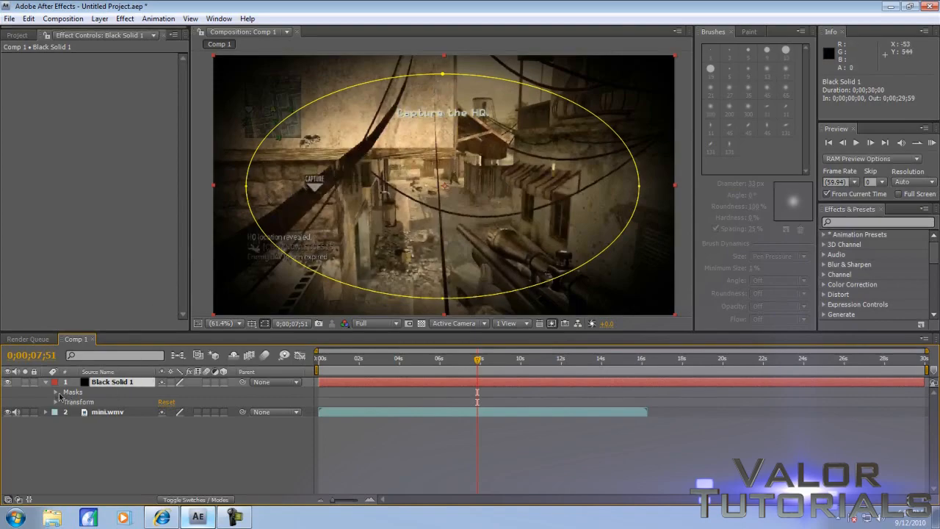
pyautogui.click(56, 393)
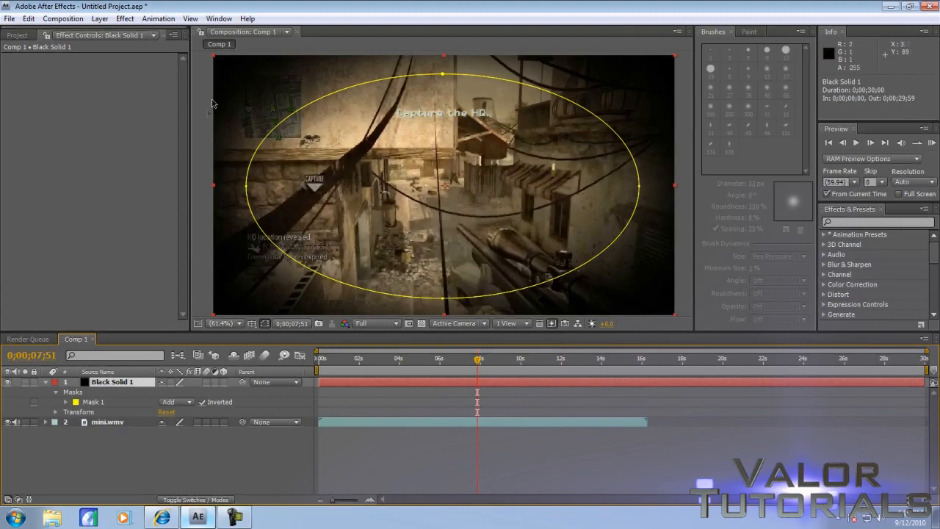
# - Scale Black Solid 1 to about 110% and scrub the timeline to check the vignette
pyautogui.moveTo(214, 56); pyautogui.dragTo(189, 43)
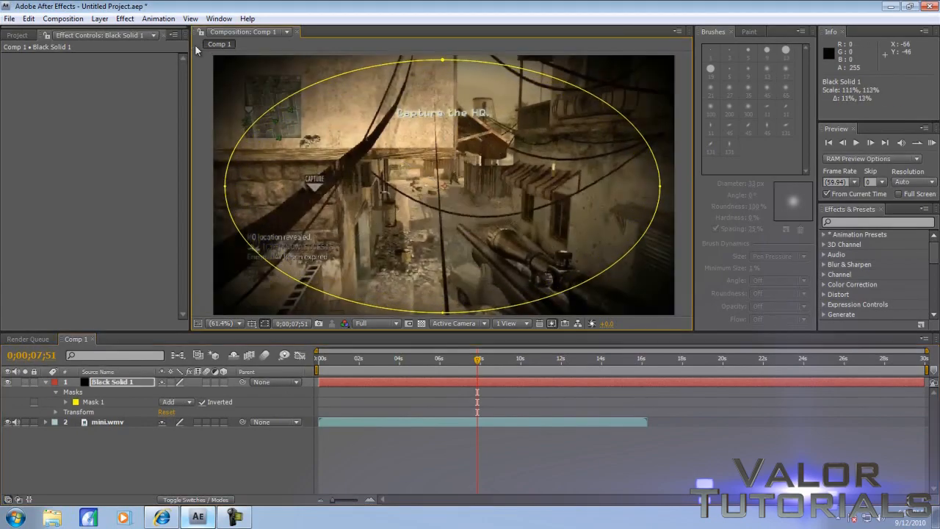
pyautogui.click(305, 457)
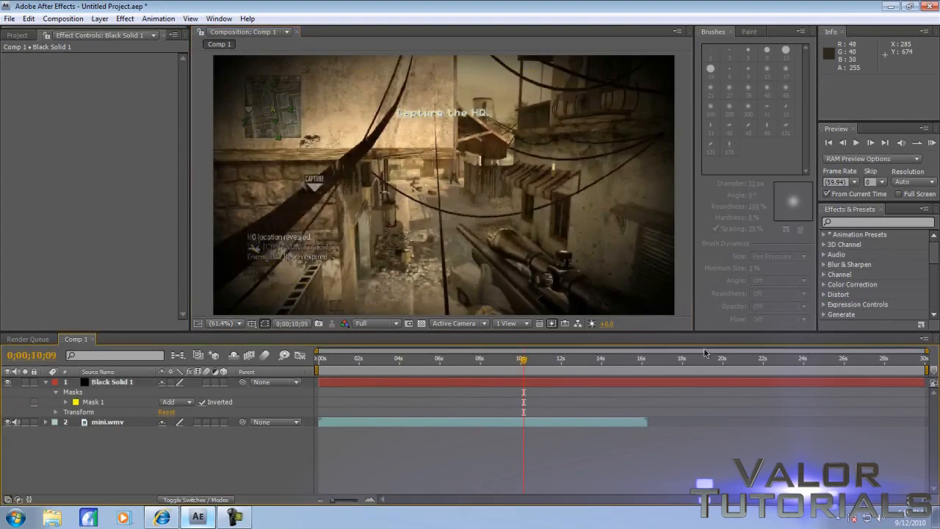
pyautogui.moveTo(543, 358)
pyautogui.mouseDown()
pyautogui.moveTo(386, 358)
pyautogui.moveTo(472, 359)
pyautogui.mouseUp()
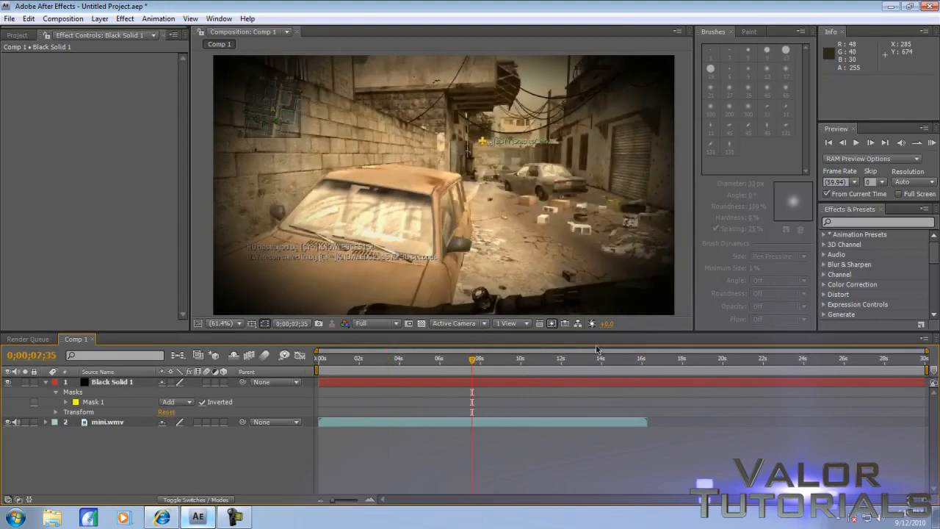
# - Expand the solid's Transform properties and lower its opacity to 79%
pyautogui.click(112, 382)
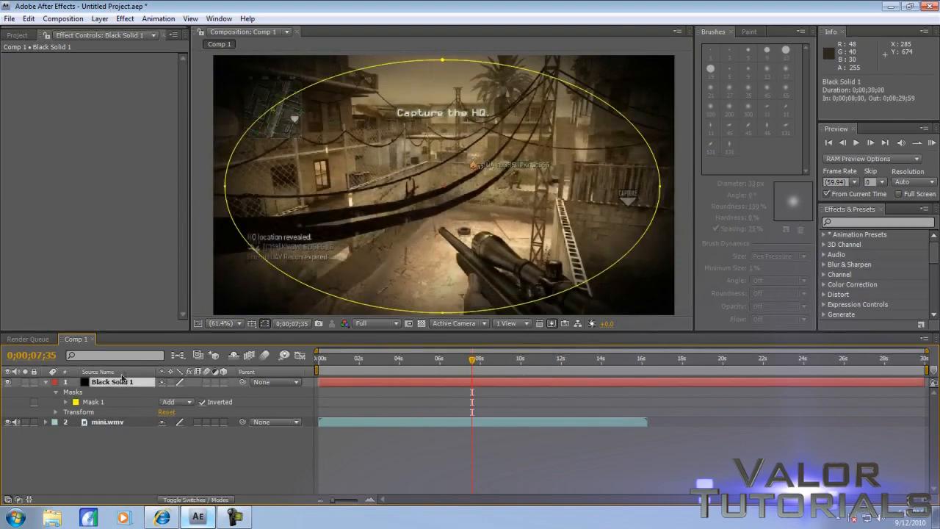
pyautogui.click(56, 412)
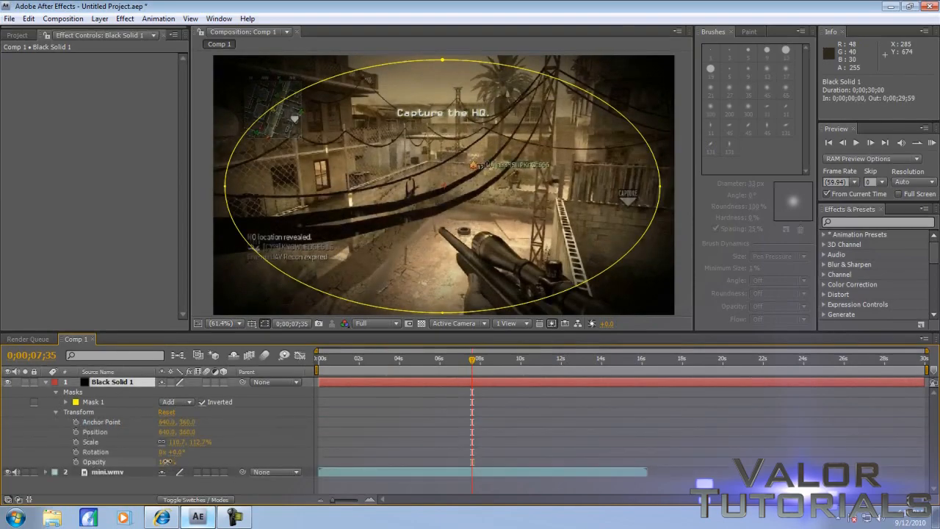
pyautogui.moveTo(167, 462); pyautogui.dragTo(163, 470)
# - Deselect and collapse Black Solid 1, leaving the 79% opacity vignette over mini.wmv
pyautogui.click(514, 411)
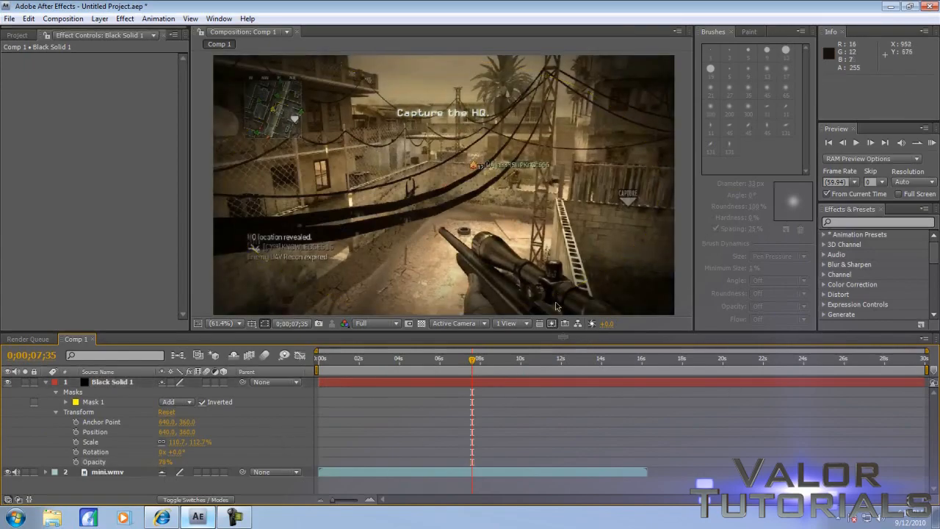
pyautogui.click(46, 383)
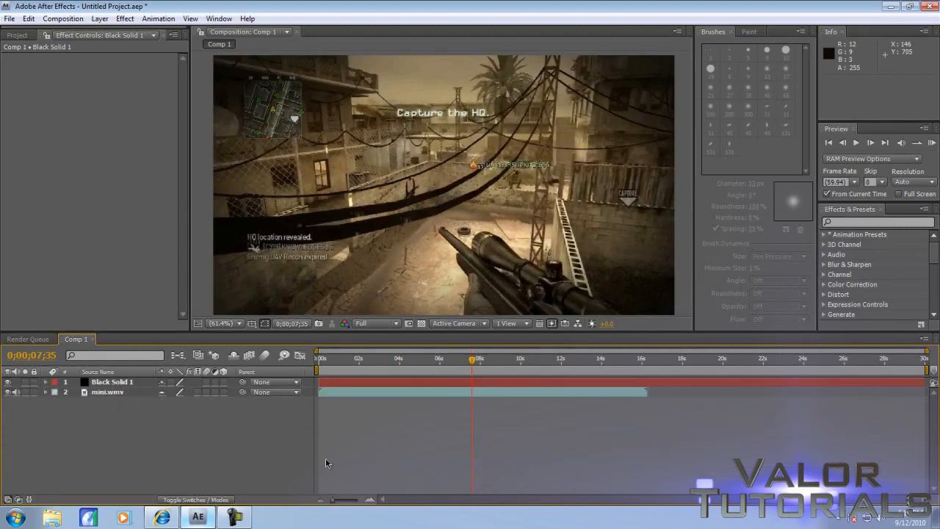
pyautogui.click(532, 359)
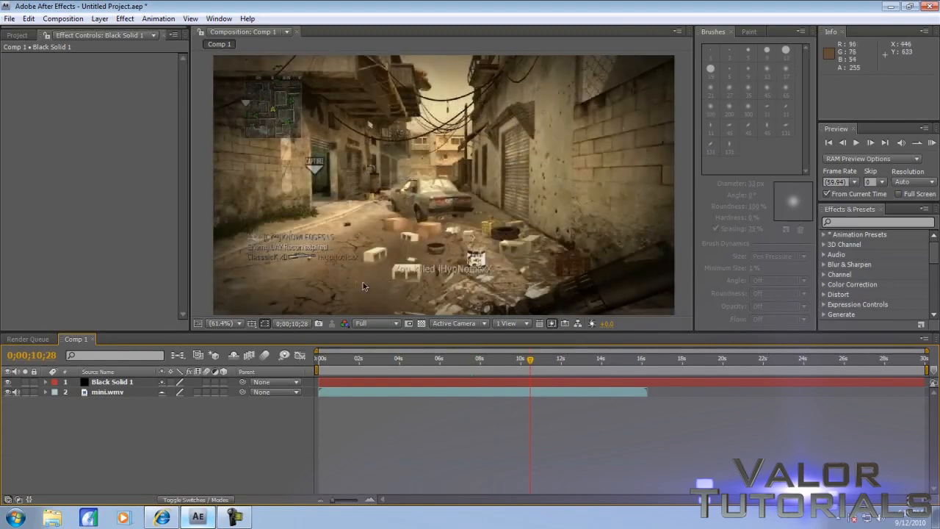